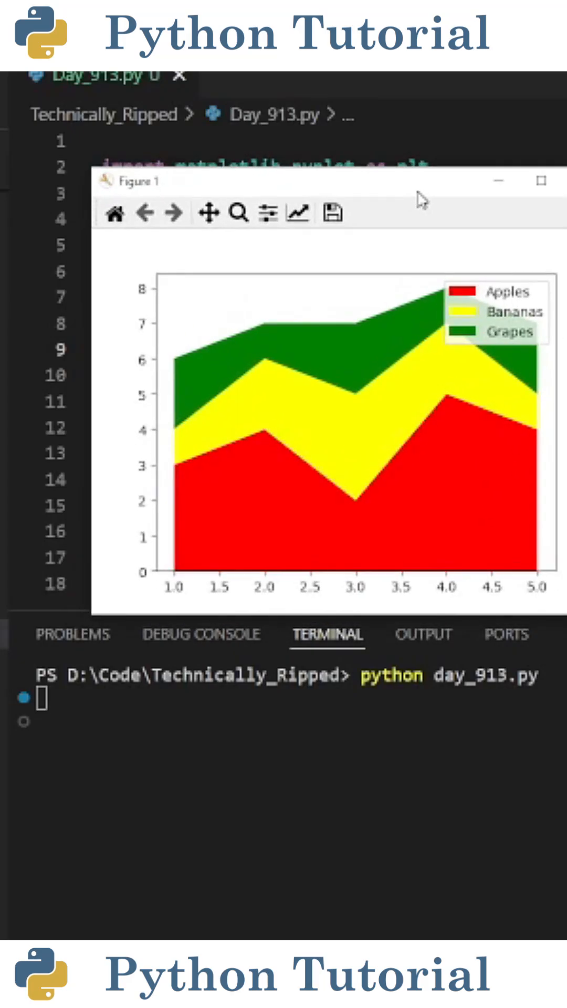
# - Close the matplotlib Figure 1 window to return to Day_913.py in the editor
pyautogui.press('q')
pyautogui.moveTo(339, 178); pyautogui.dragTo(42, 177)
pyautogui.click(236, 201)
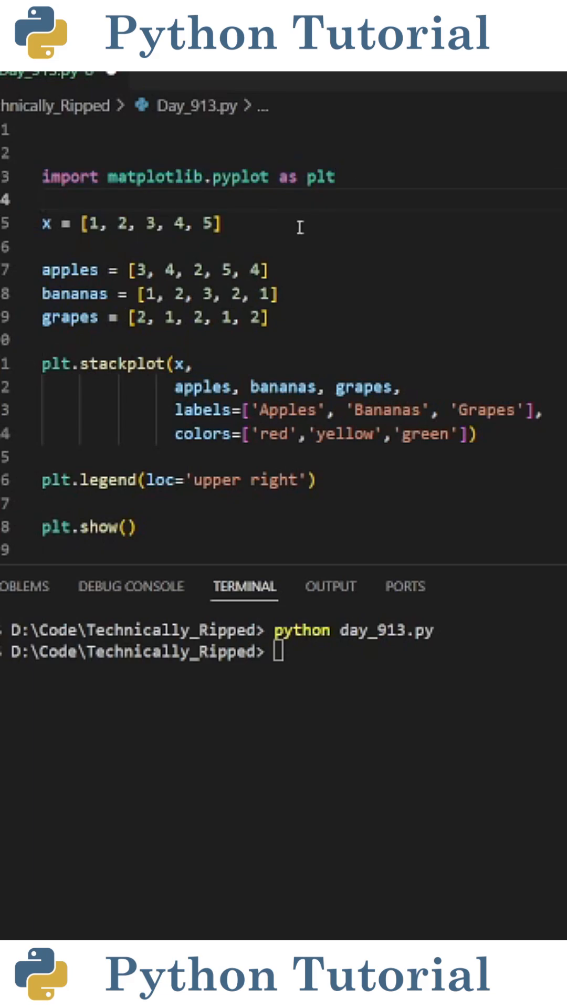
pyautogui.press('Down')
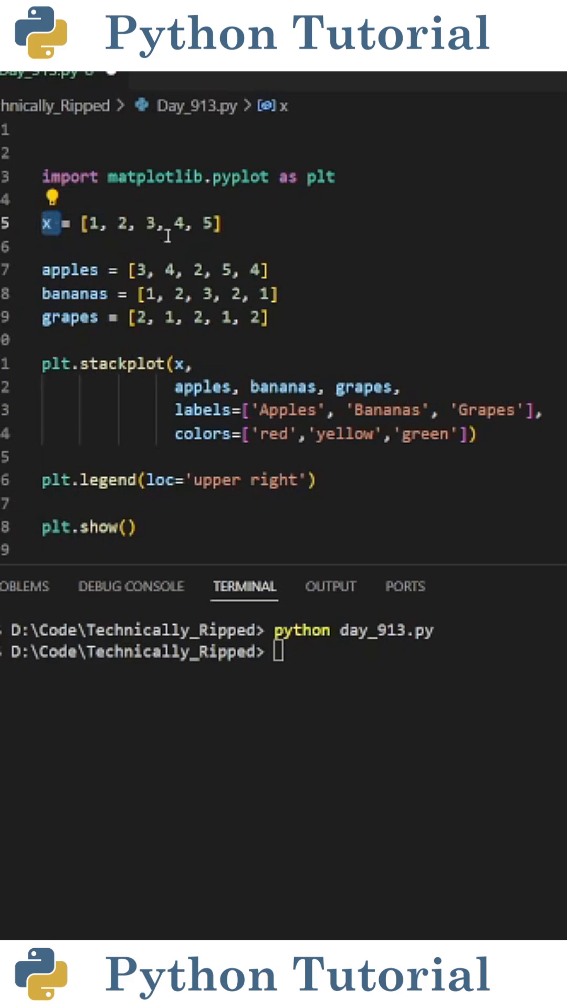
pyautogui.press('Right')
pyautogui.press('Right')
pyautogui.press('Right')
pyautogui.moveTo(221, 224); pyautogui.dragTo(86, 225)
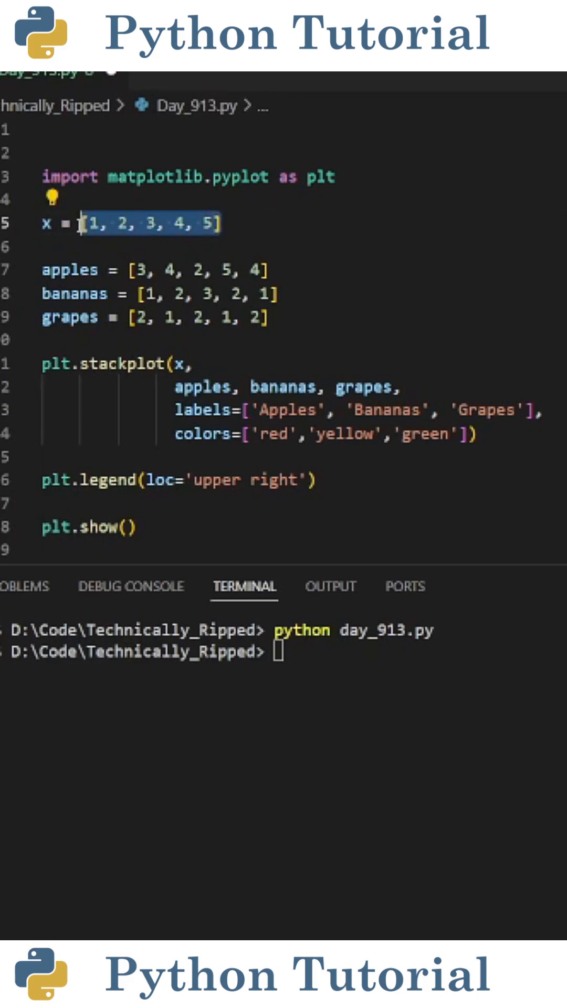
pyautogui.click(87, 246)
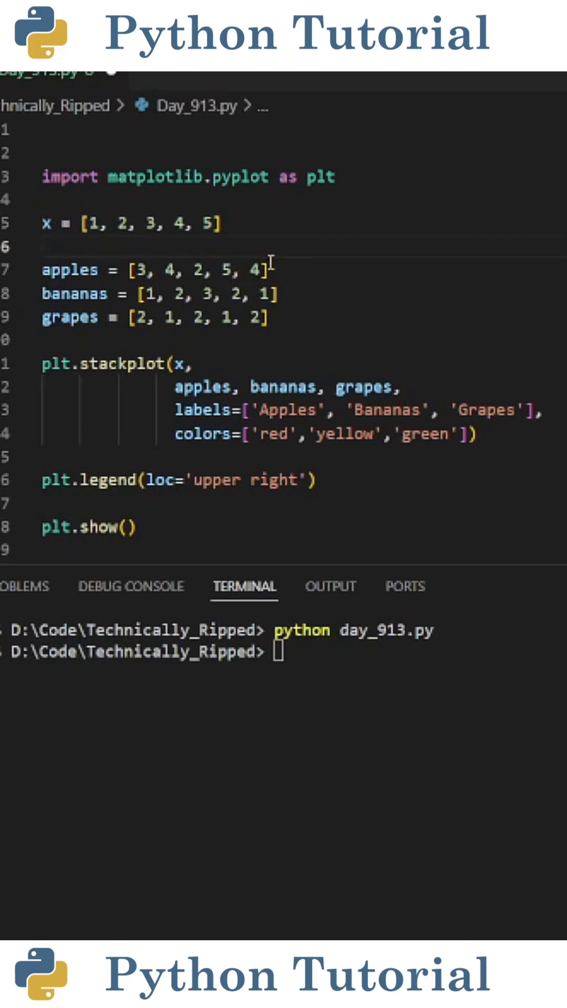
pyautogui.moveTo(70, 270)
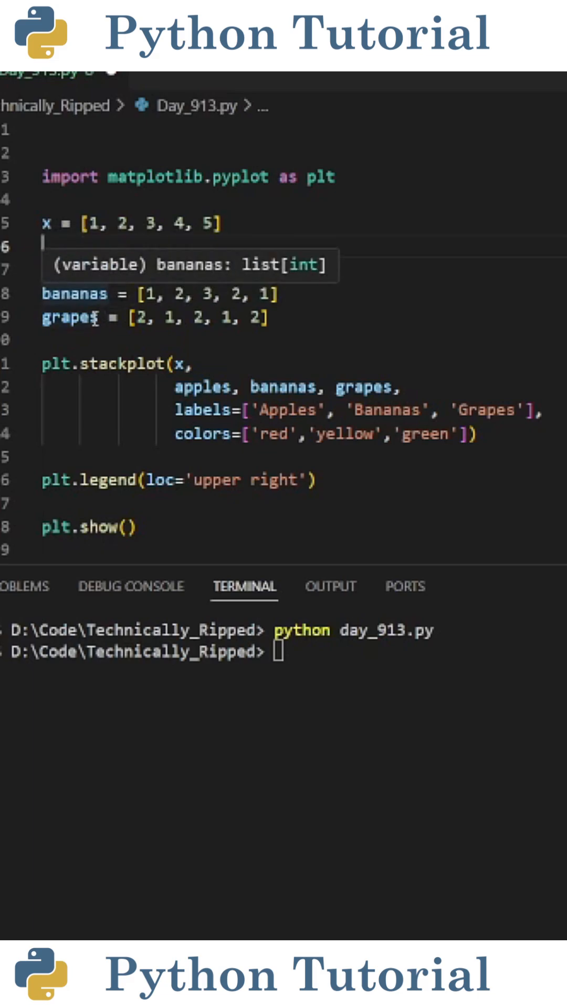
pyautogui.moveTo(295, 271); pyautogui.dragTo(129, 270)
pyautogui.moveTo(280, 294); pyautogui.dragTo(138, 294)
pyautogui.click(190, 337)
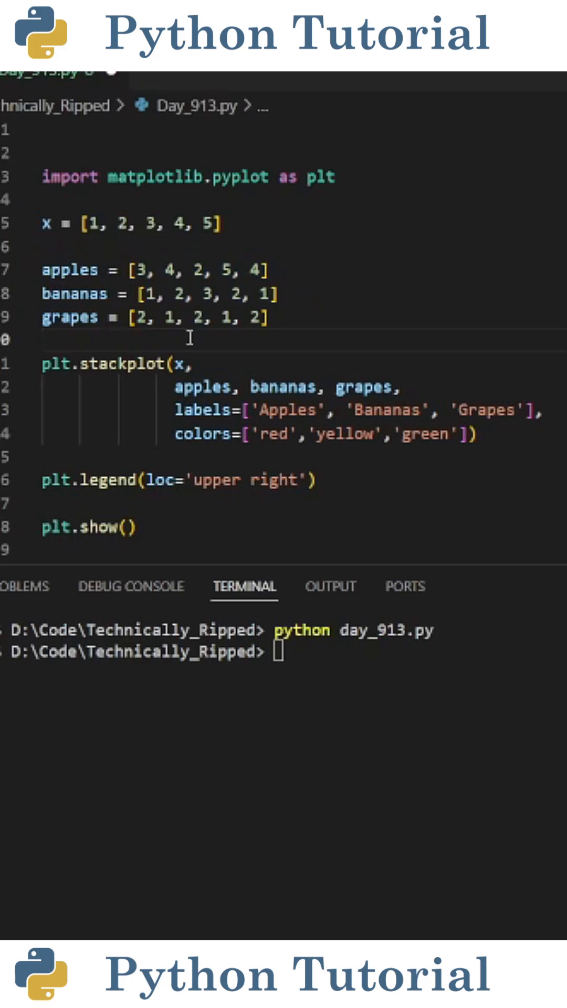
pyautogui.moveTo(164, 363); pyautogui.dragTo(41, 363)
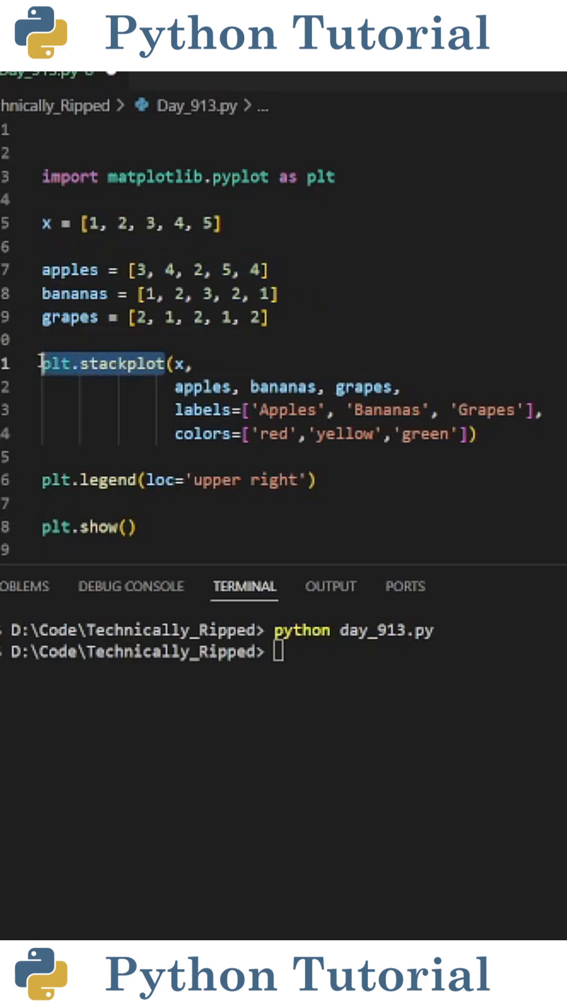
pyautogui.click(131, 329)
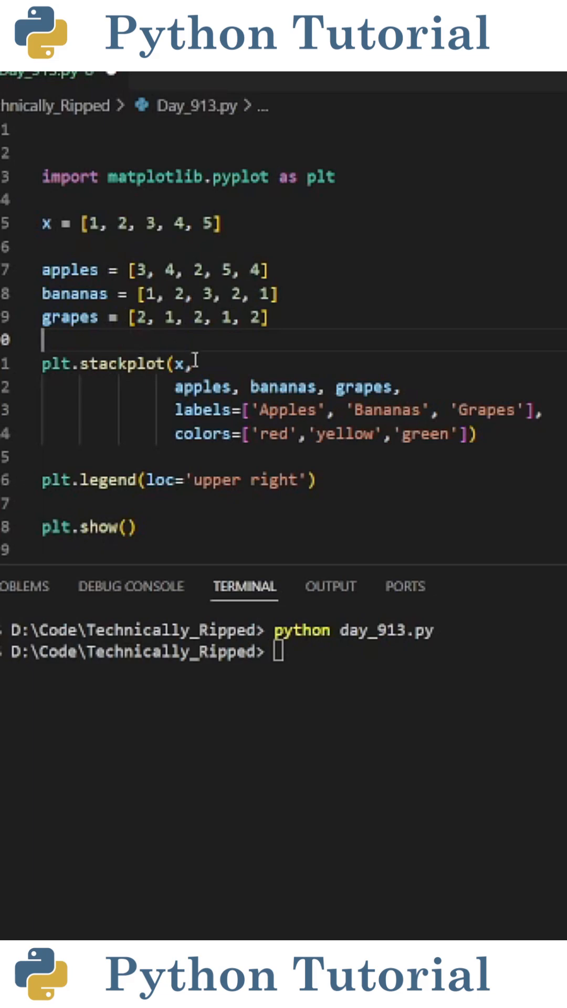
pyautogui.click(226, 363)
pyautogui.moveTo(203, 363); pyautogui.dragTo(176, 364)
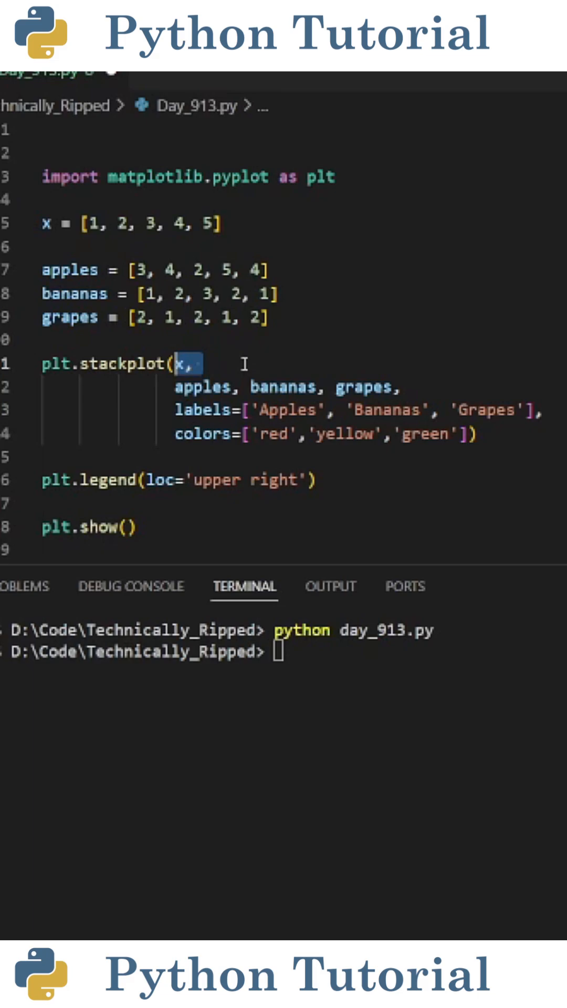
pyautogui.click(489, 407)
pyautogui.moveTo(477, 386); pyautogui.dragTo(171, 389)
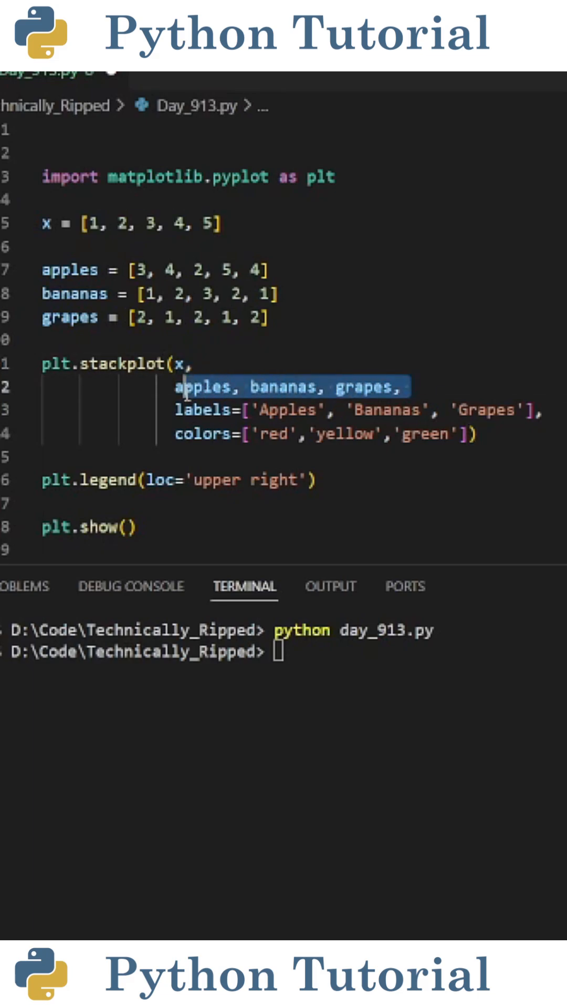
pyautogui.click(199, 386)
pyautogui.moveTo(364, 387)
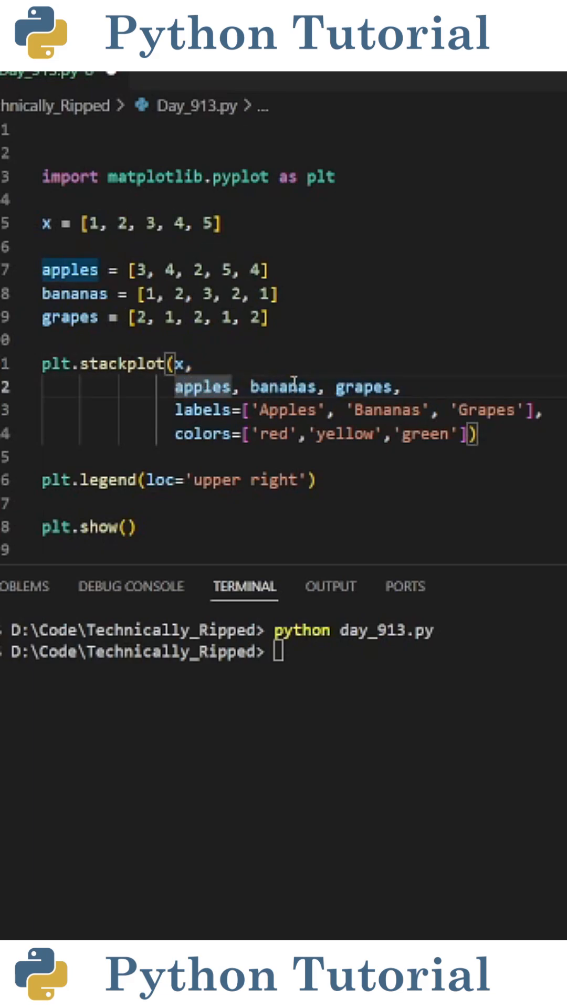
pyautogui.press('Down')
pyautogui.press('Down')
pyautogui.press('Down')
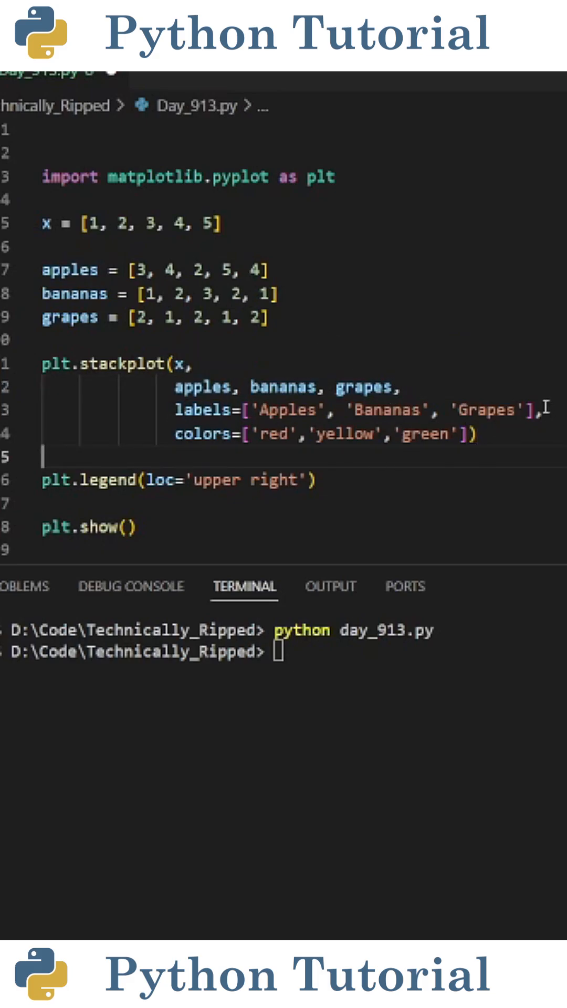
pyautogui.click(540, 434)
pyautogui.click(466, 434)
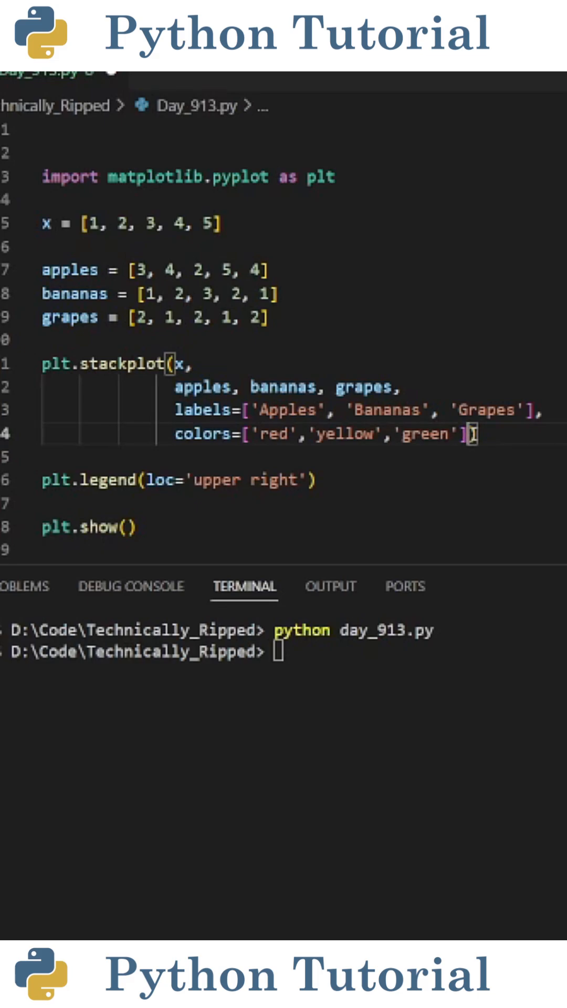
# - Highlight the apples, bananas and grapes arguments on line 12 of the stackplot call in turn
pyautogui.press('Down')
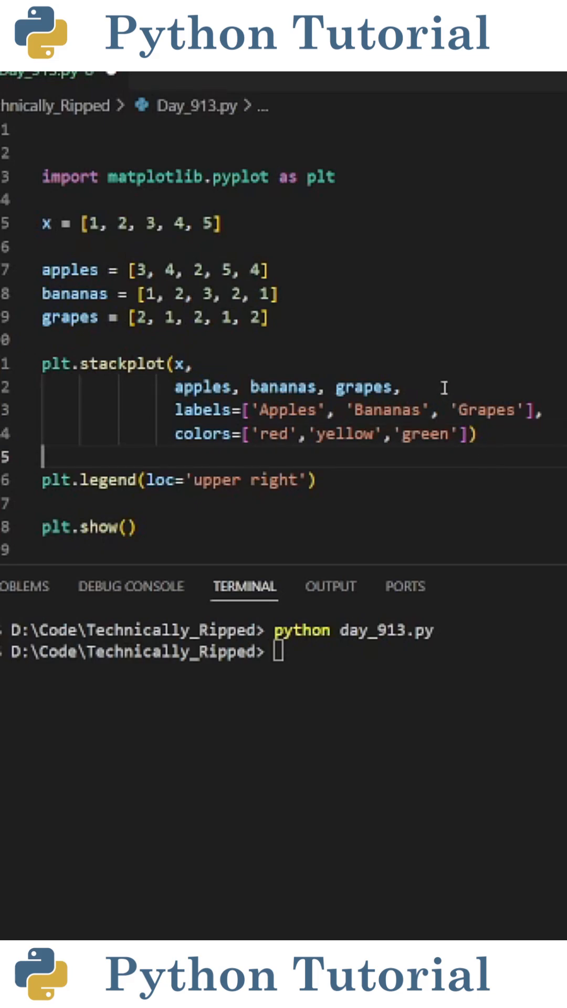
pyautogui.moveTo(443, 387)
pyautogui.mouseDown()
pyautogui.moveTo(181, 387)
pyautogui.moveTo(241, 386)
pyautogui.mouseUp()
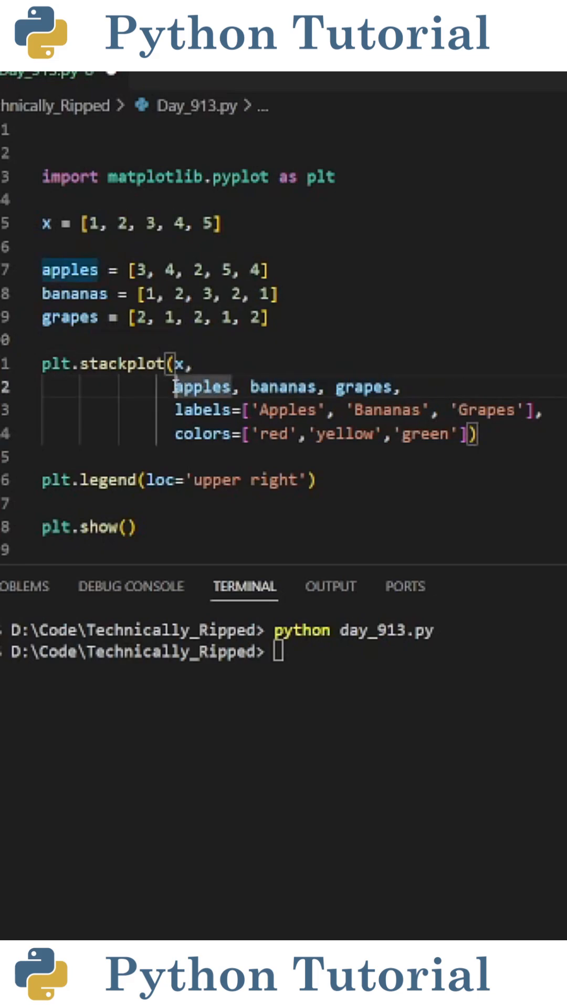
pyautogui.moveTo(325, 387); pyautogui.dragTo(250, 388)
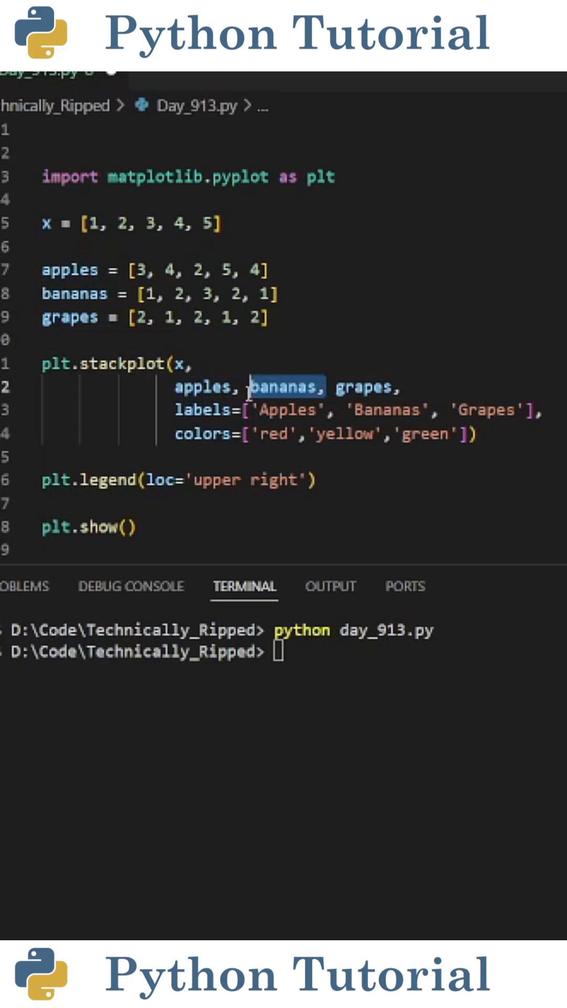
pyautogui.moveTo(403, 385); pyautogui.dragTo(335, 386)
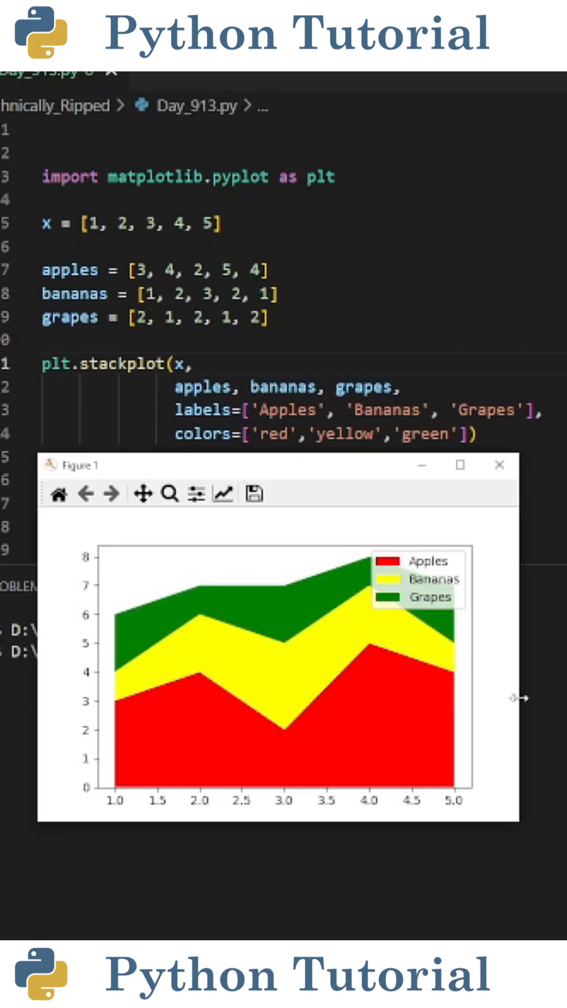